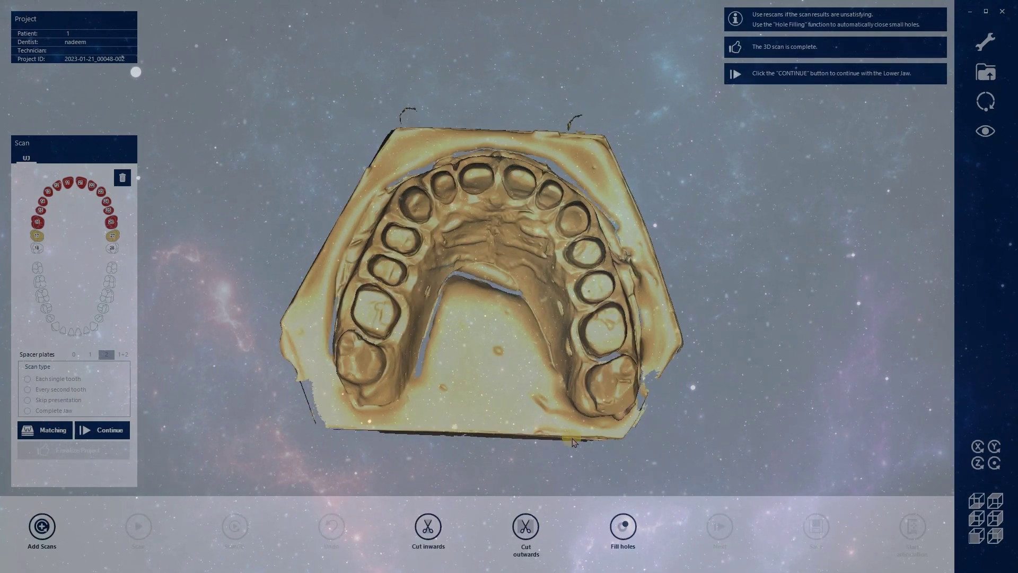
- Fill the upper-jaw scan holes up to 1000 mm², closing the palate gap
left_click_drag(459, 285, 432, 422)
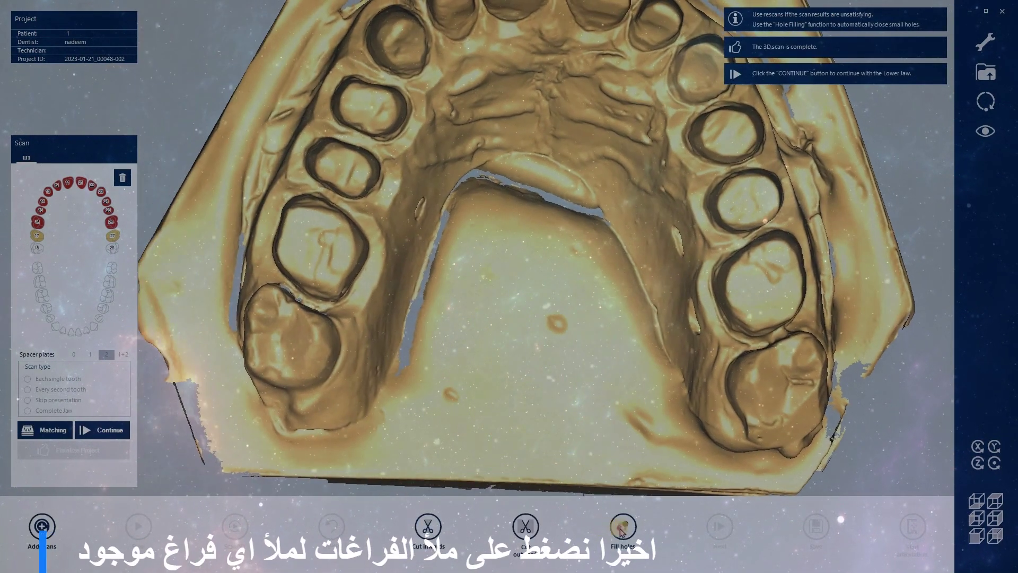
left_click(623, 526)
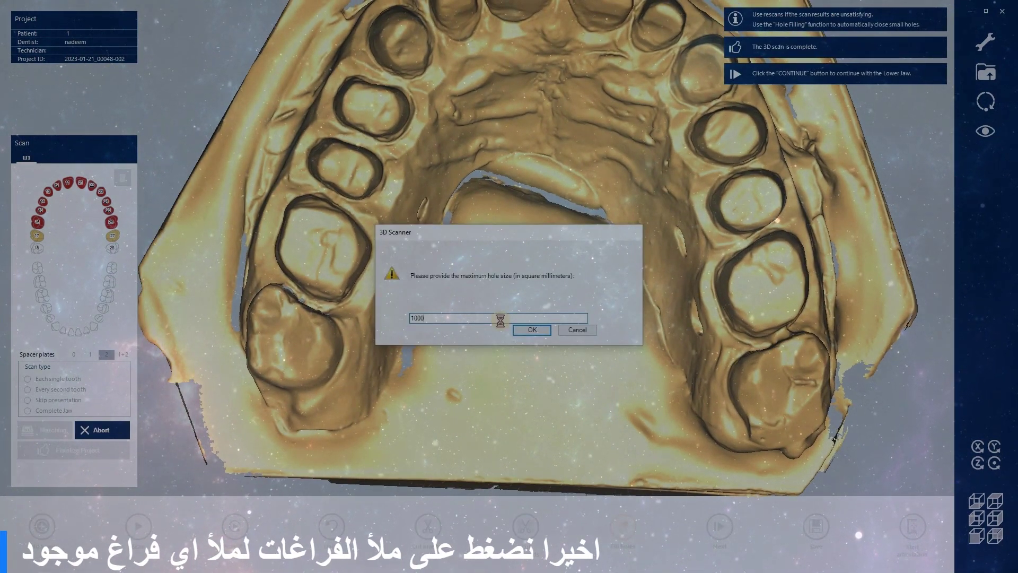
key("Return")
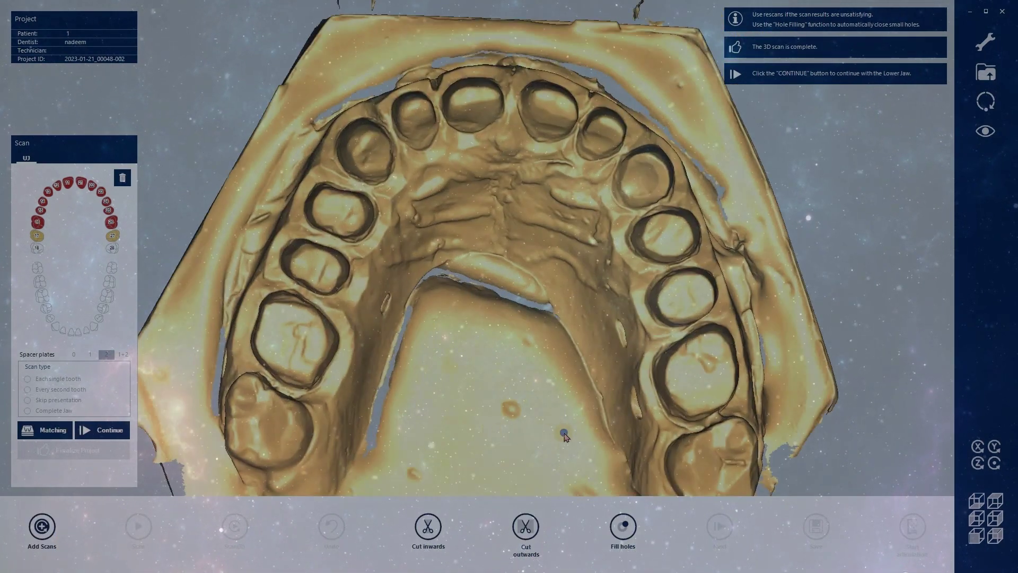
left_click_drag(564, 436, 567, 350)
- Cut the plaster base off the upper jaw scan with Cut inwards, then advance to the lower jaw stage
left_click(428, 527)
left_click(704, 288)
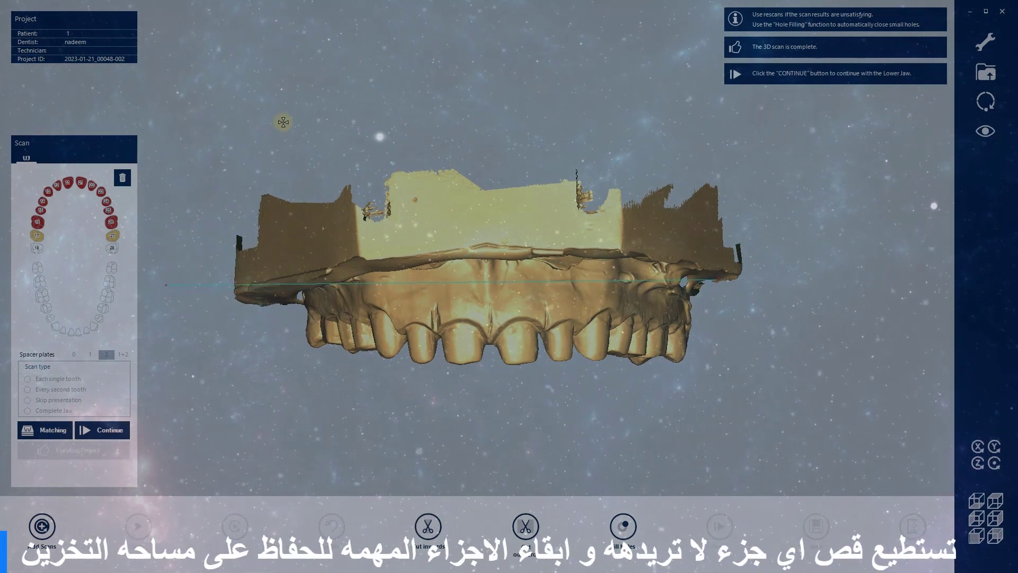
right_click(798, 375)
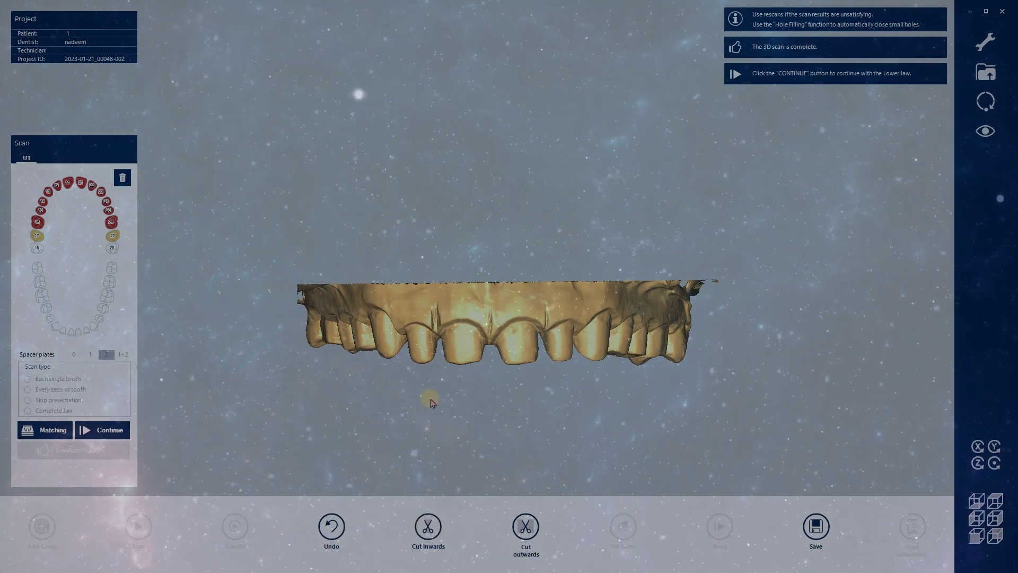
left_click_drag(474, 295, 683, 302)
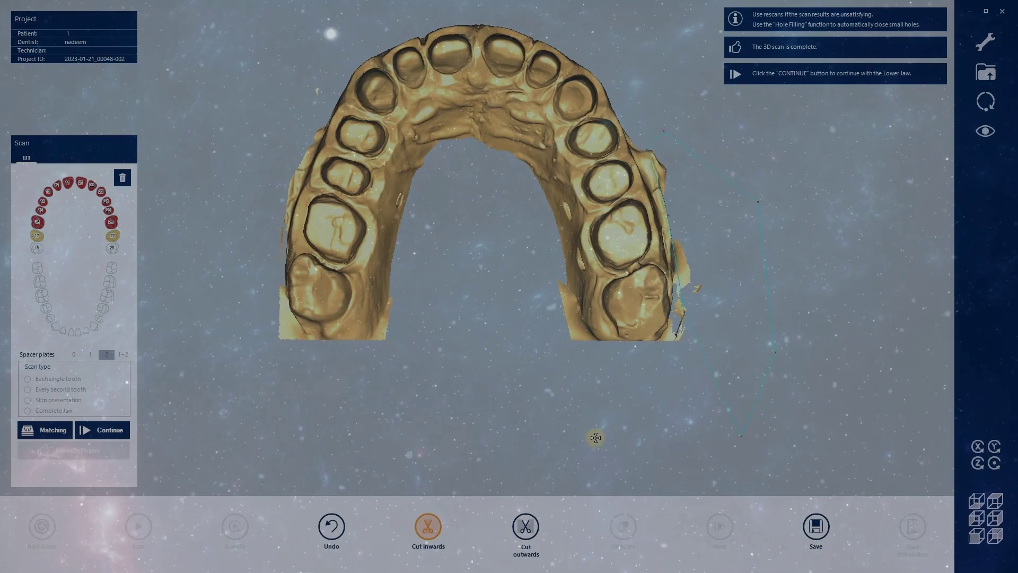
key("Return")
left_click(478, 298)
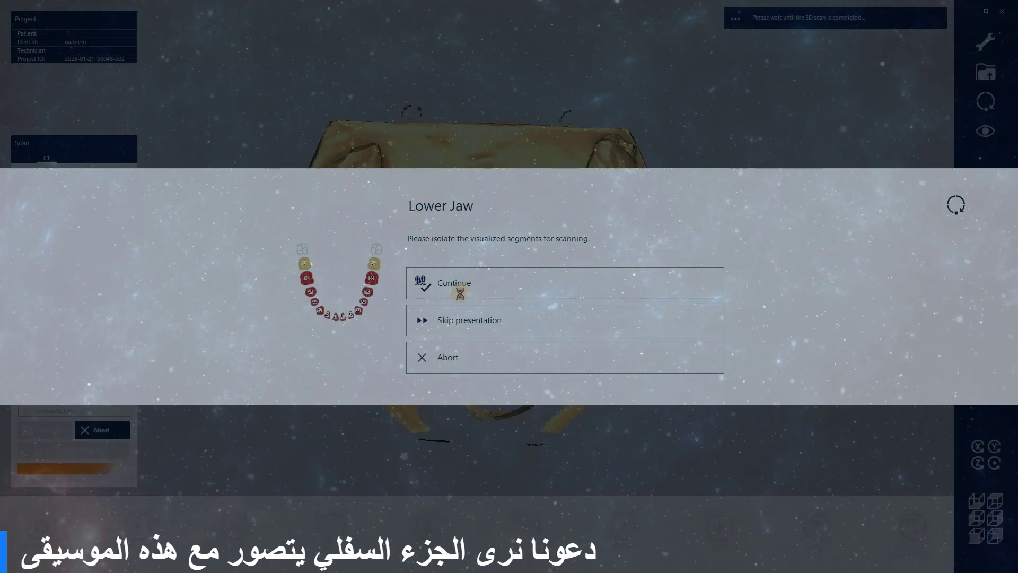
- Continue in the Lower Jaw dialog to run the lower jaw 3D scan
left_click(460, 293)
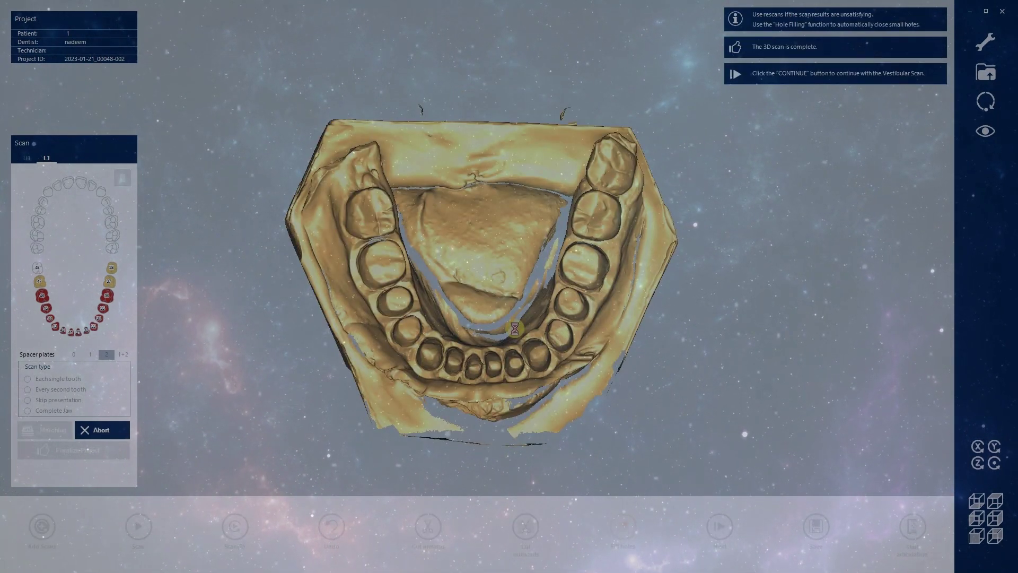
- Cut the base off the lower jaw scan, leaving only the arch, and continue to Vestibular Scan
left_click_drag(591, 245, 530, 257)
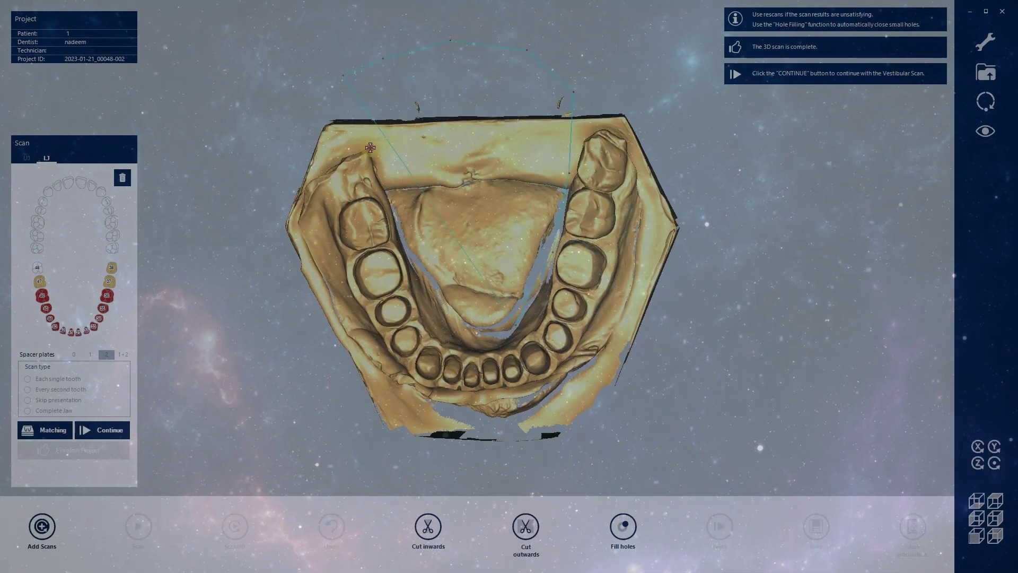
left_click_drag(497, 337, 693, 267)
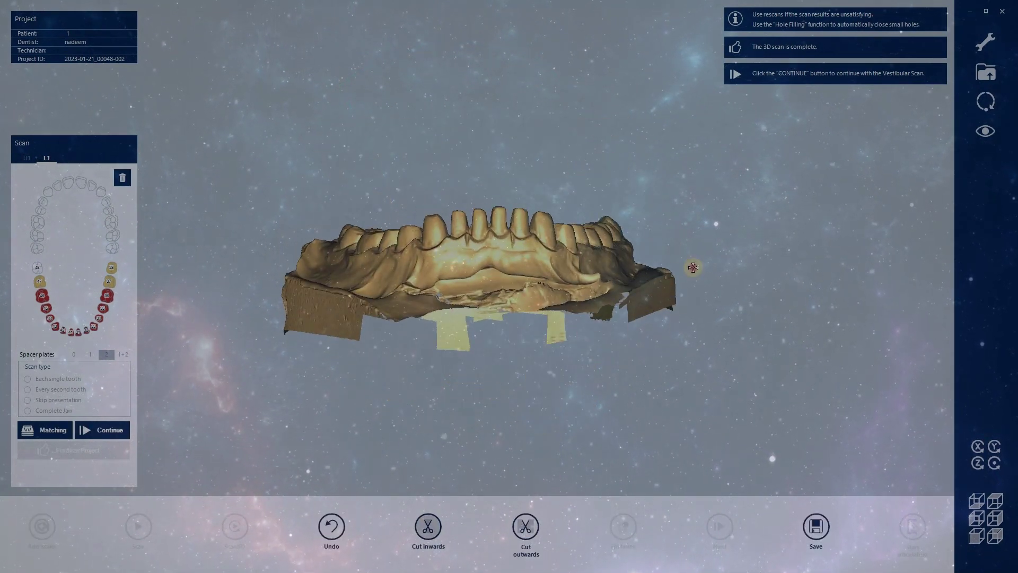
left_click(501, 333)
left_click(102, 430)
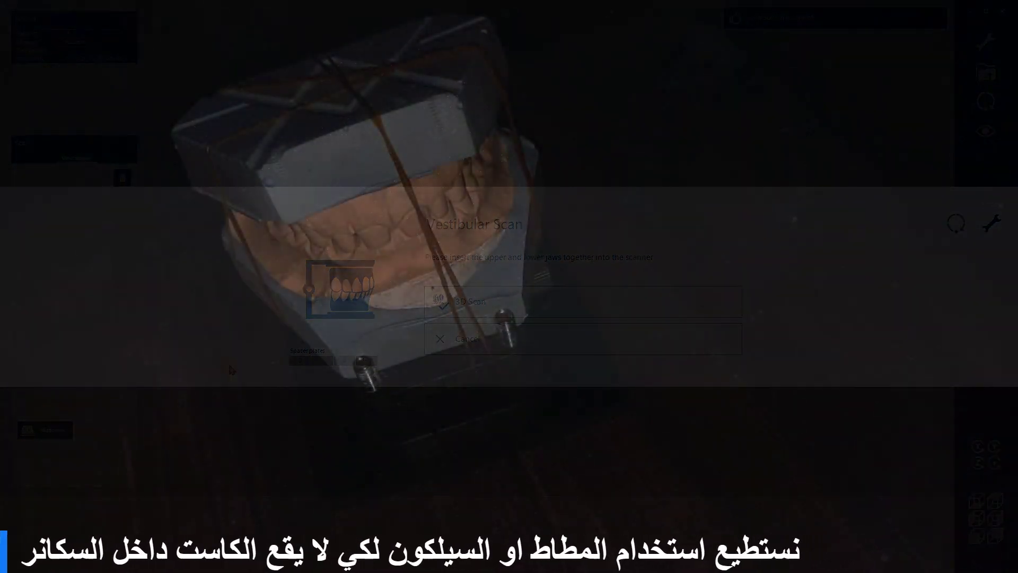
- Run the vestibular 3D scan of both closed jaws and start Matching
left_click(460, 297)
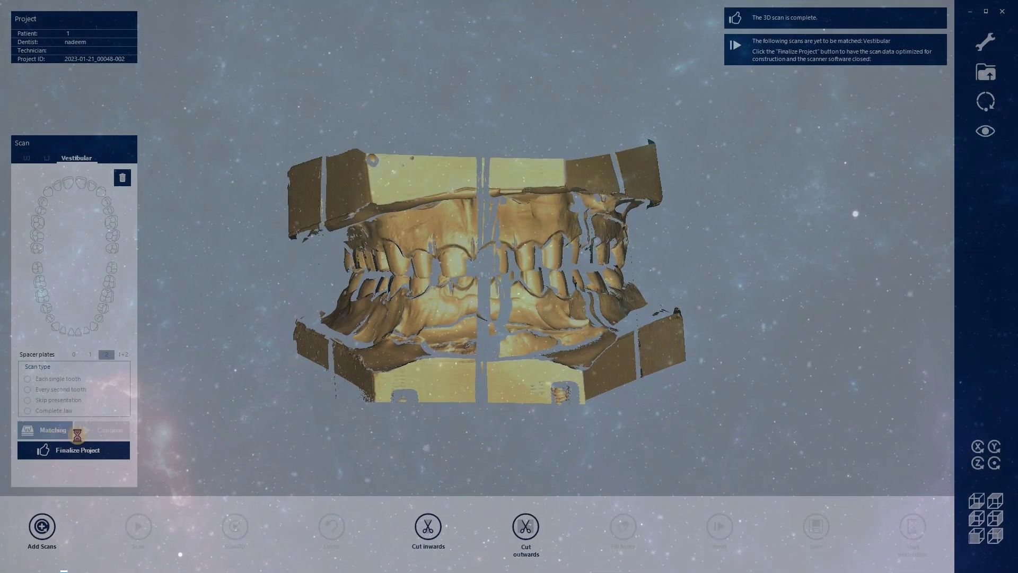
left_click(48, 430)
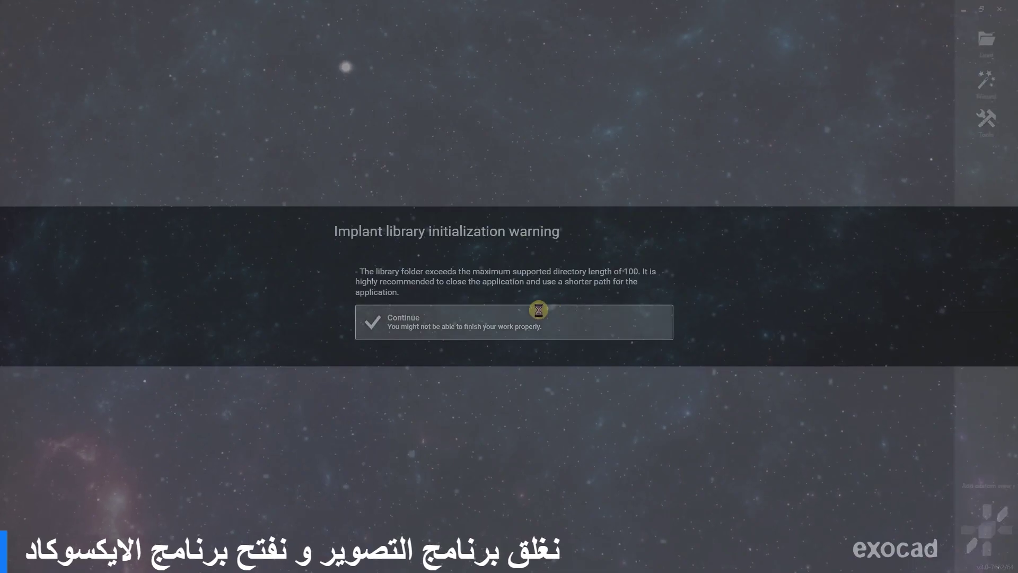
- Dismiss the implant library warning, set three common points linking the lower arch to the bite scan, and accept
left_click(538, 311)
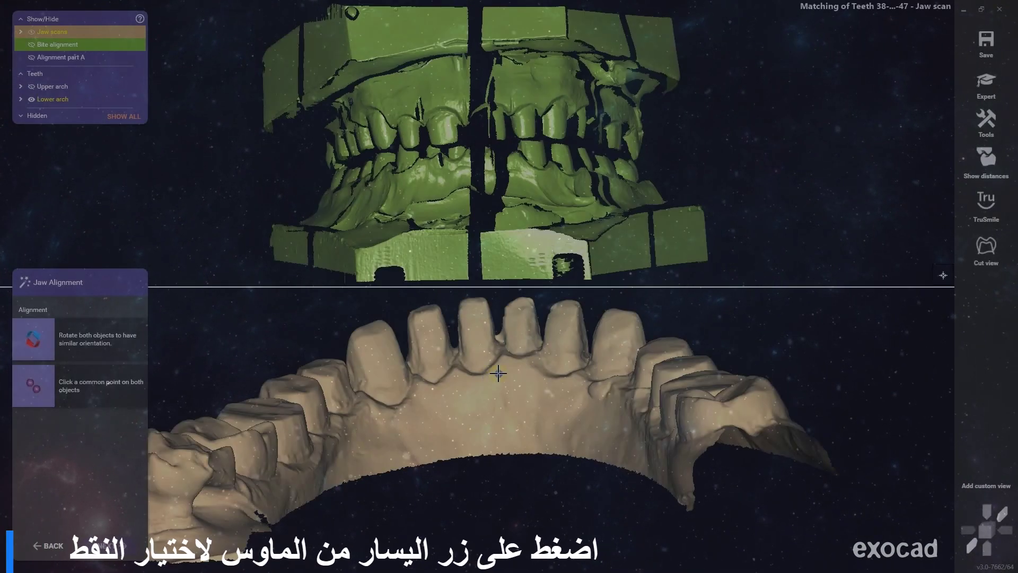
right_click_drag(498, 373, 754, 368)
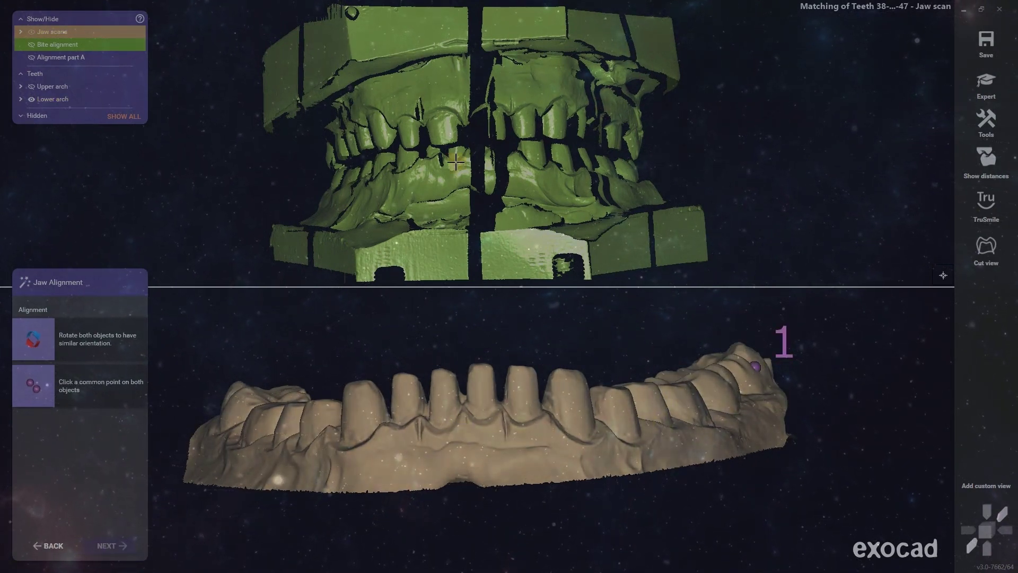
scroll(456, 161, "up", 5)
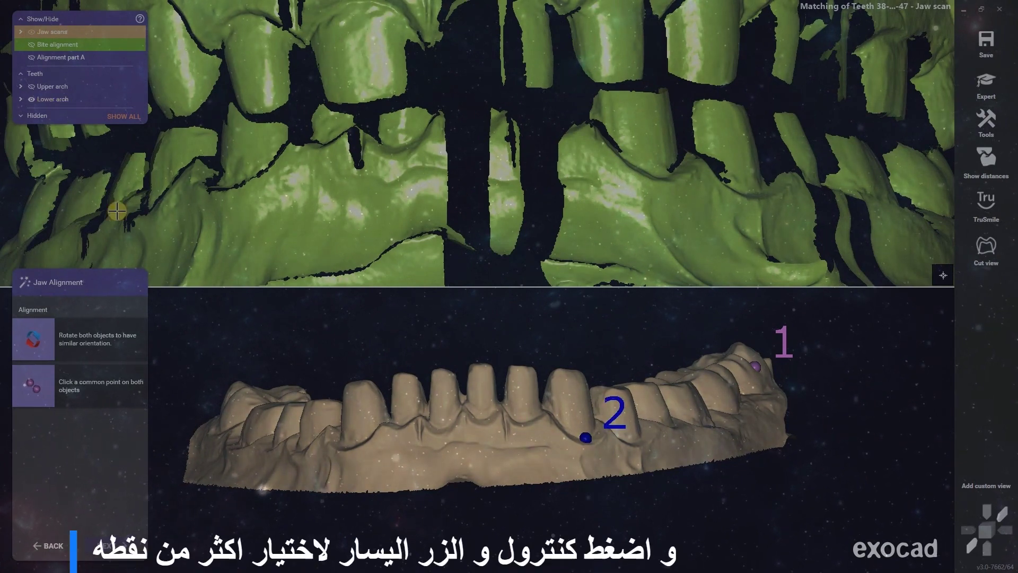
left_click(226, 401, "ctrl")
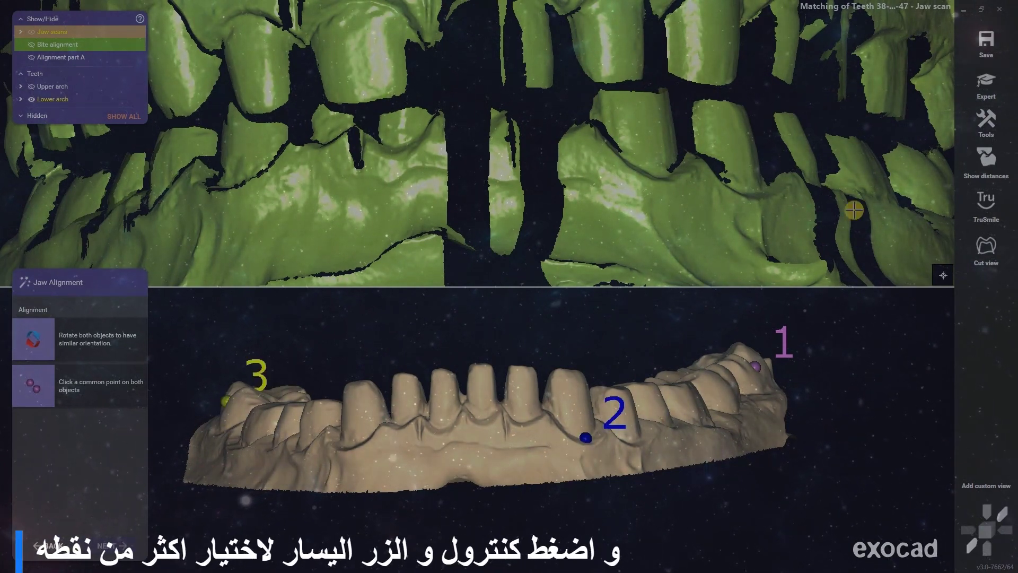
left_click(660, 173, "ctrl")
left_click(44, 212, "ctrl")
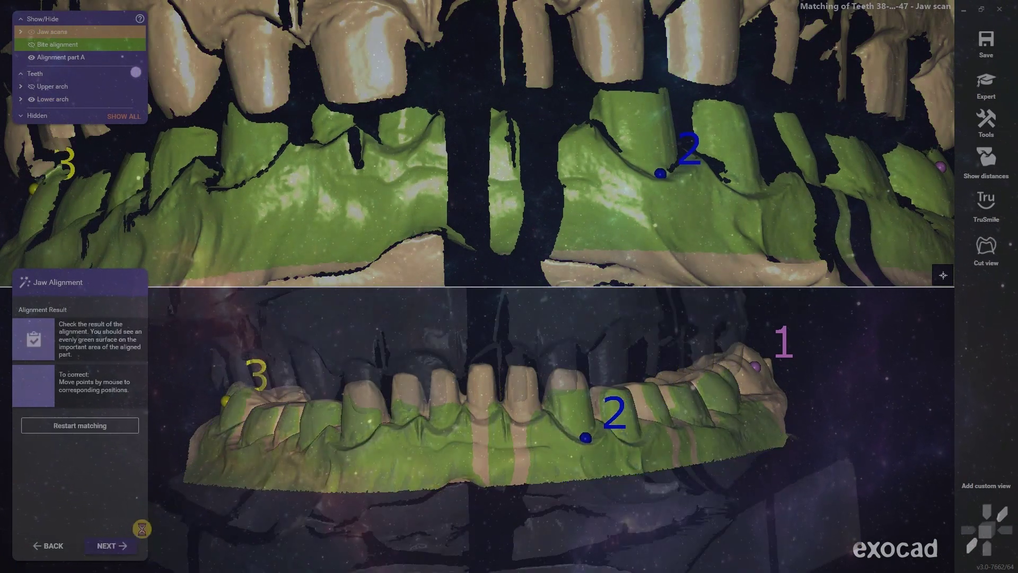
left_click(120, 545)
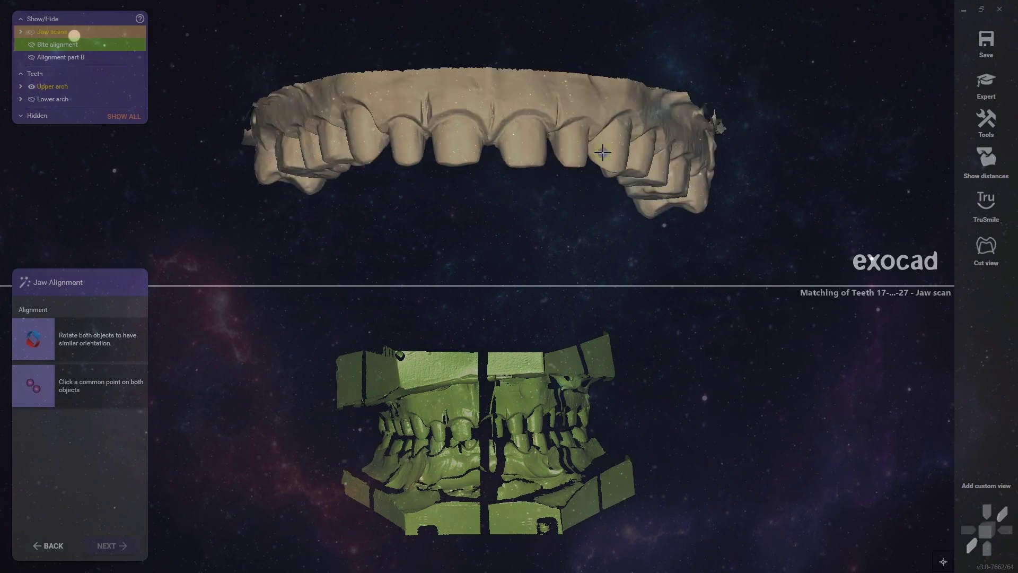
- Mark three matching points on the upper arch and accept the resulting jaw alignment
scroll(709, 439, "up", 3)
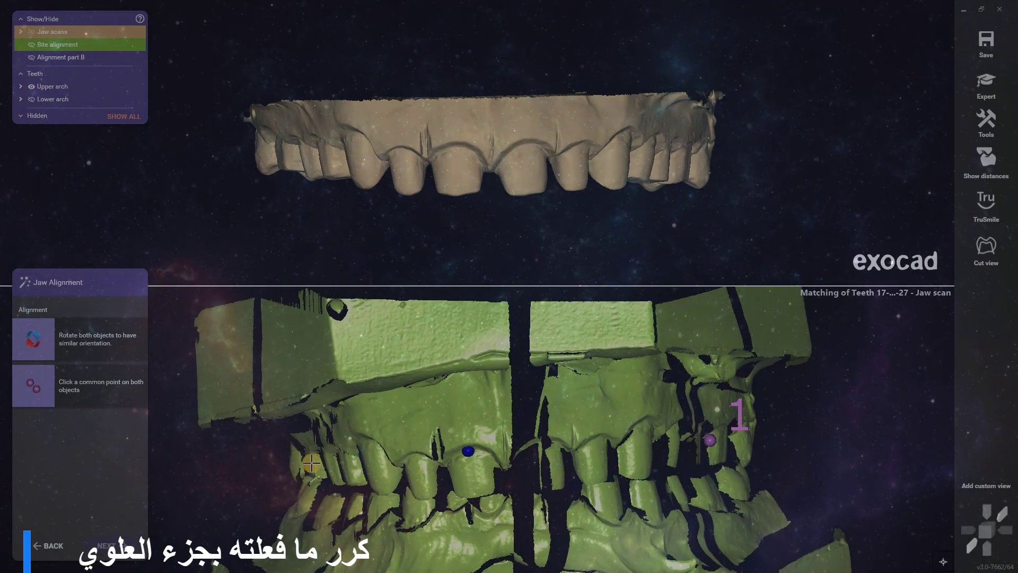
left_click(675, 155)
left_click(455, 149)
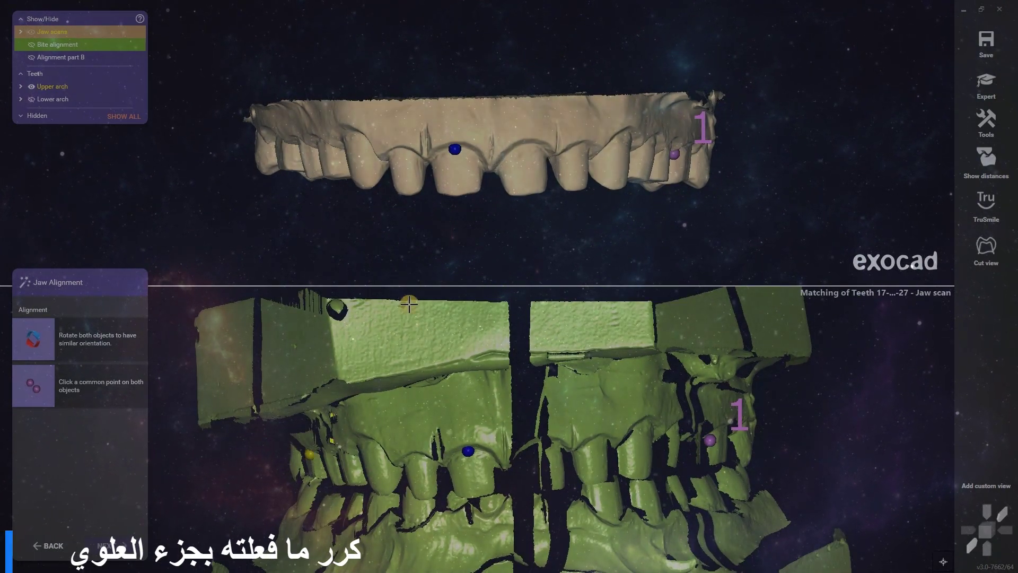
left_click(282, 147)
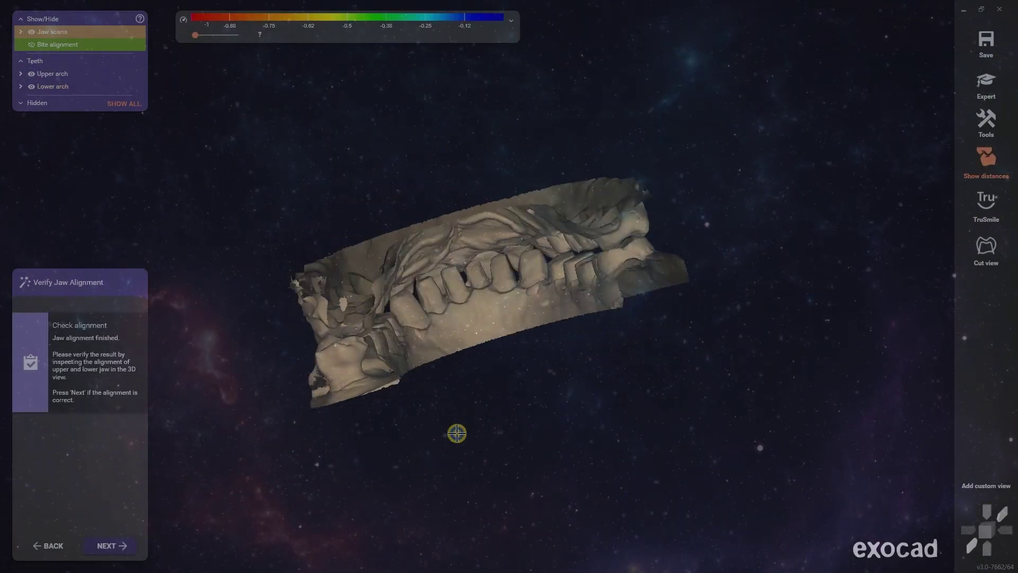
left_click(97, 546)
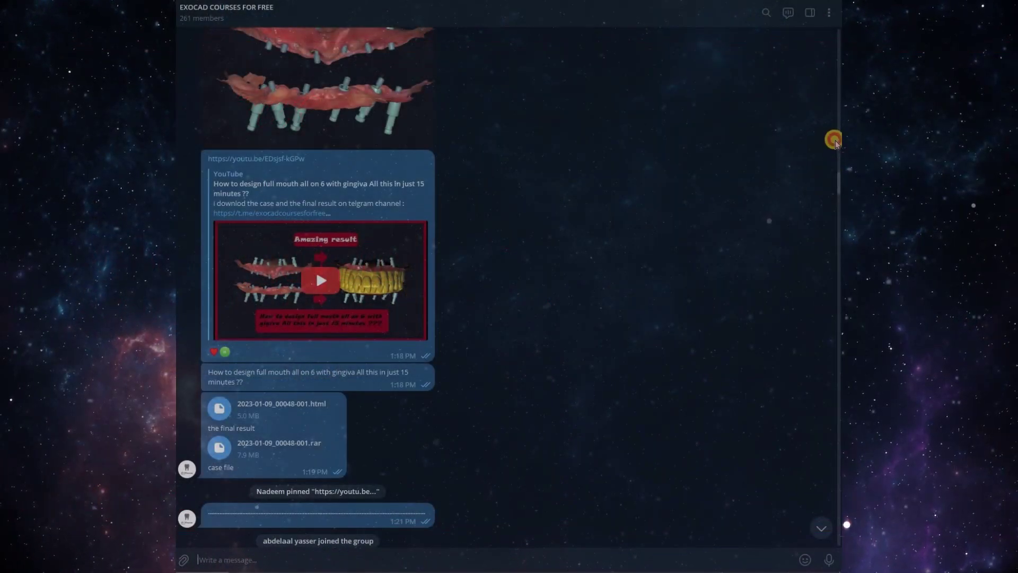
- Scroll back through older posts and shared scan files in the EXOCAD COURSES FOR FREE chat
scroll(831, 121, "up", 3)
scroll(831, 121, "up", 15)
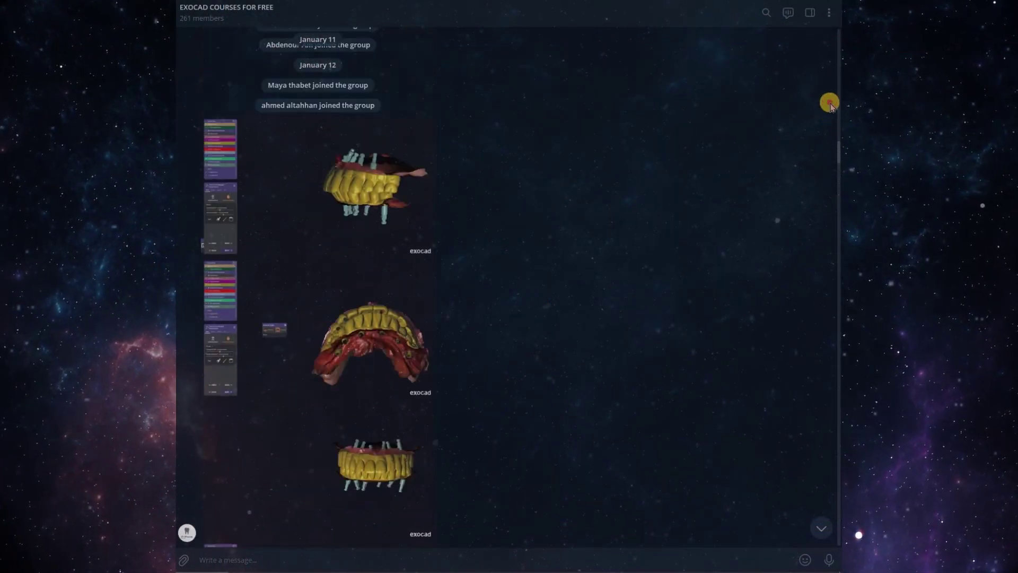
scroll(830, 75, "up", 10)
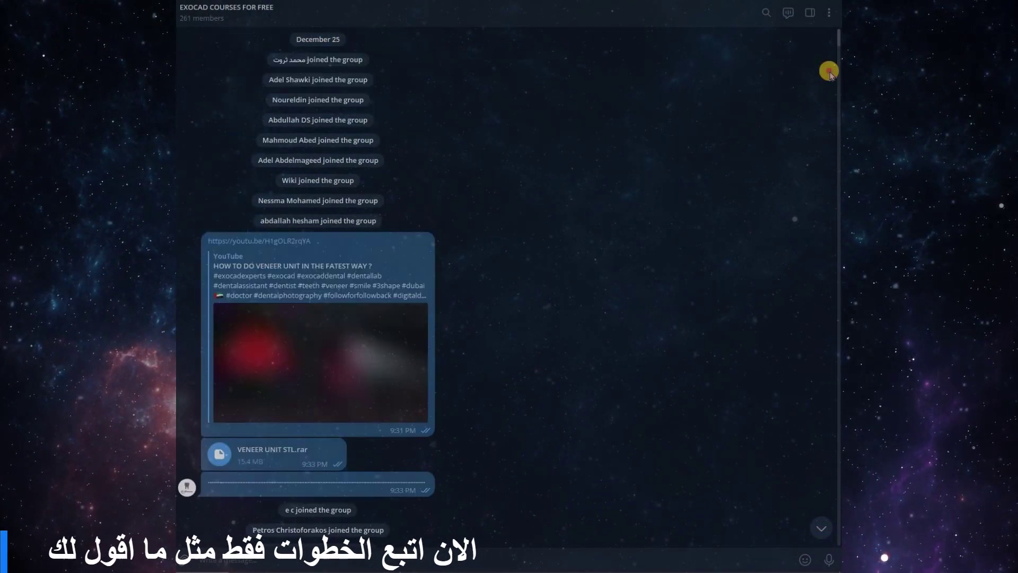
scroll(834, 131, "up", 10)
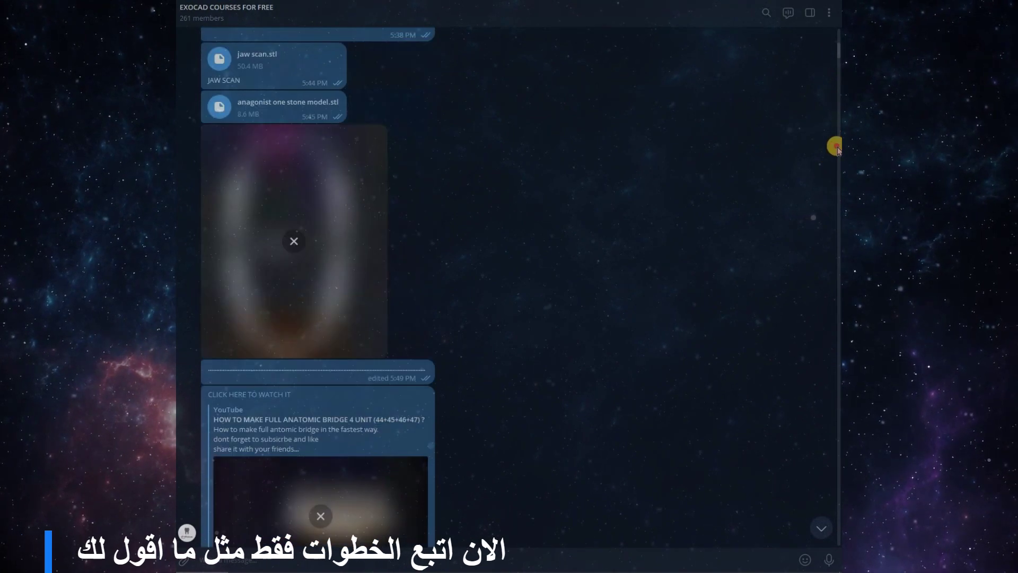
left_click_drag(836, 189, 686, 352)
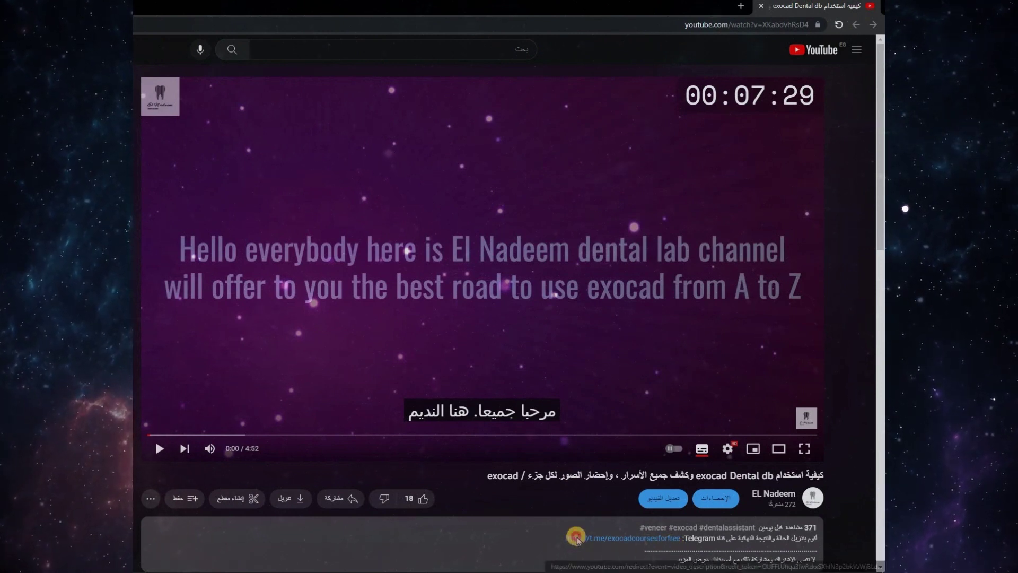
- Follow the description's t.me link into Telegram Desktop's EXOCAD COURSES FOR FREE channel
left_click(622, 538)
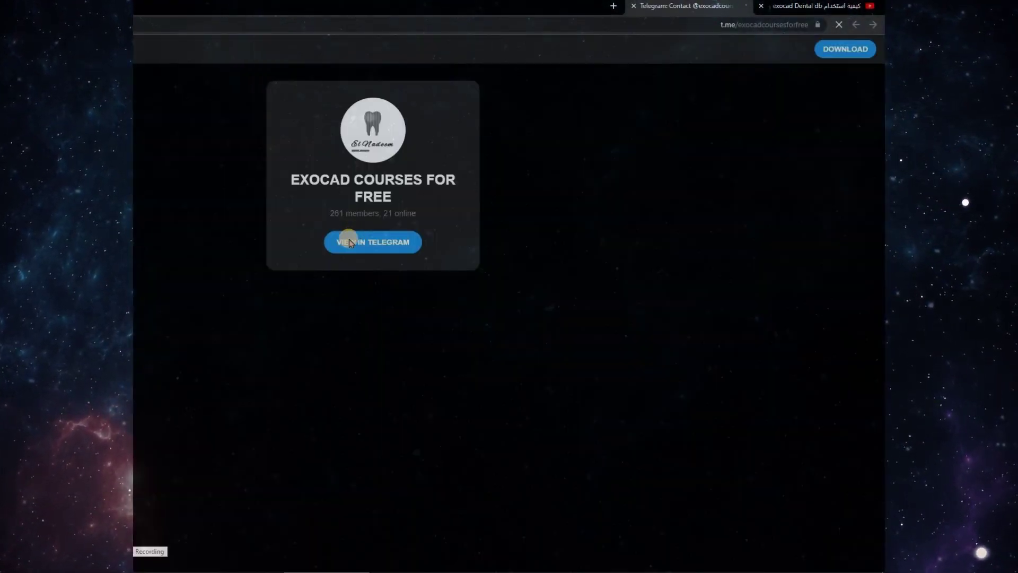
left_click(345, 240)
left_click(353, 117)
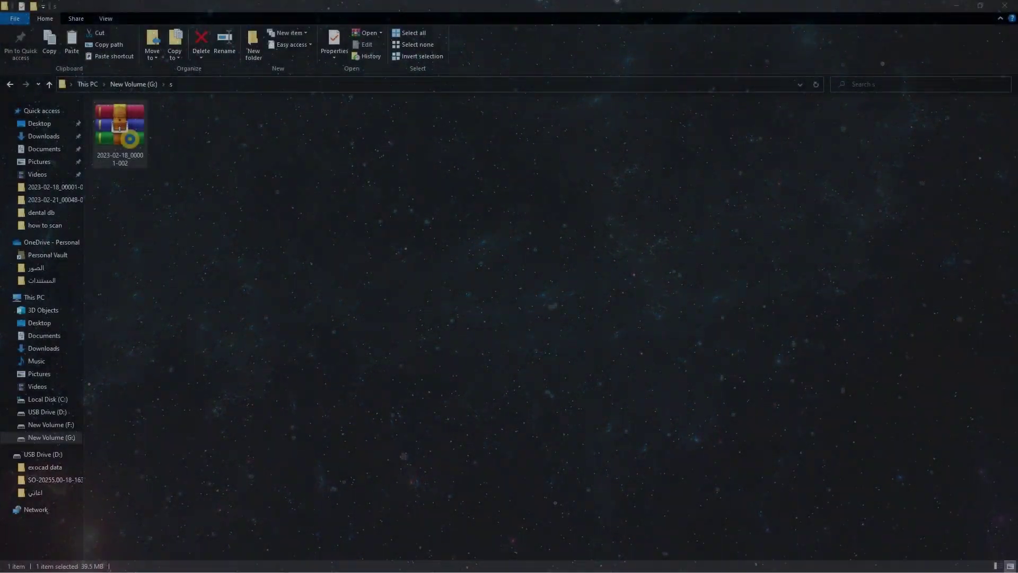
- Extract the 2023-02-18_00001-002 archive into the s folder with WinRAR and open the upperjaw exoview file
right_click(130, 139)
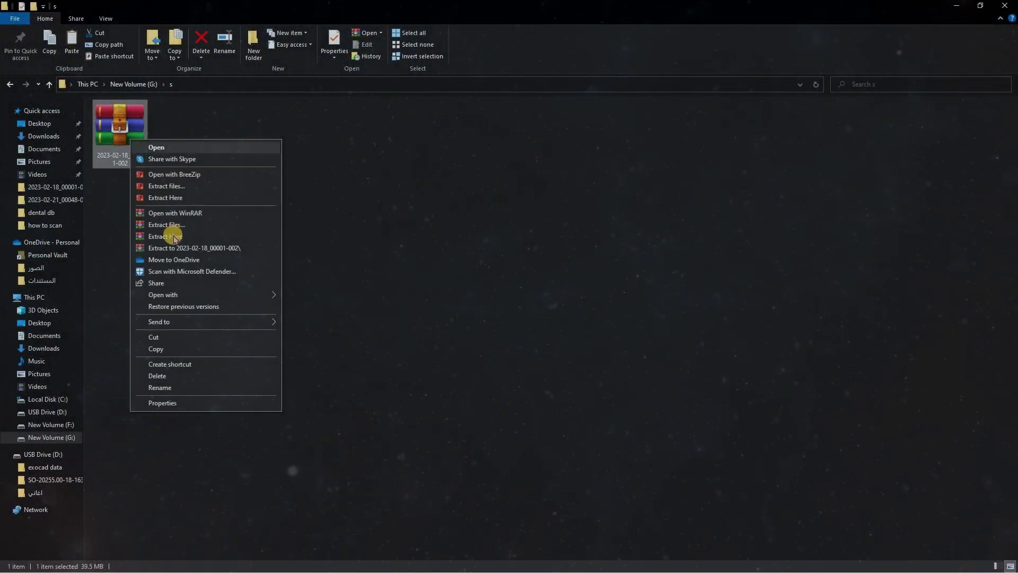
left_click(175, 238)
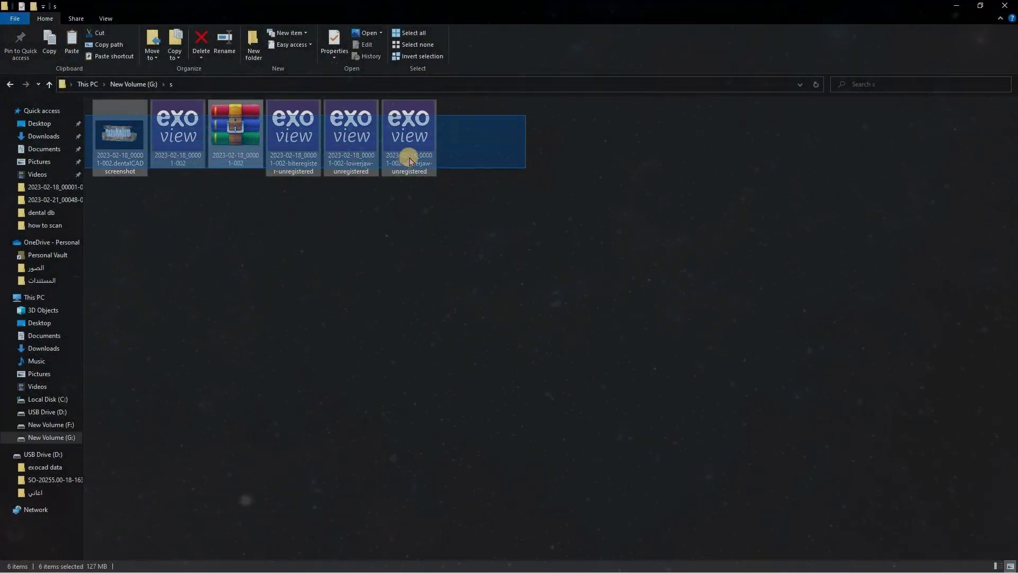
double_click(410, 164)
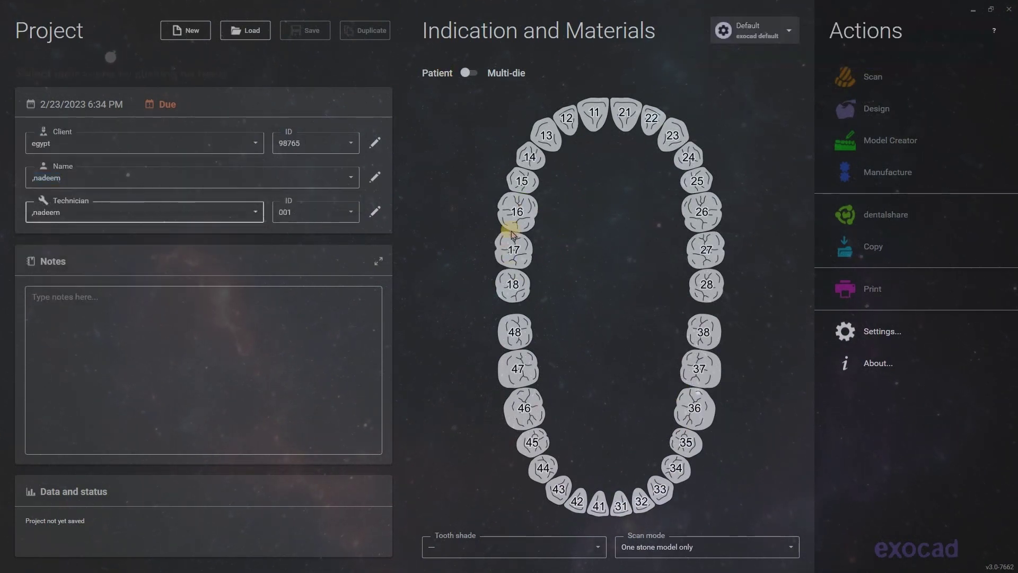
- Set tooth 16 as an anatomic crown and choose scan mode 'Two stone models in occlusion'
left_click(515, 214)
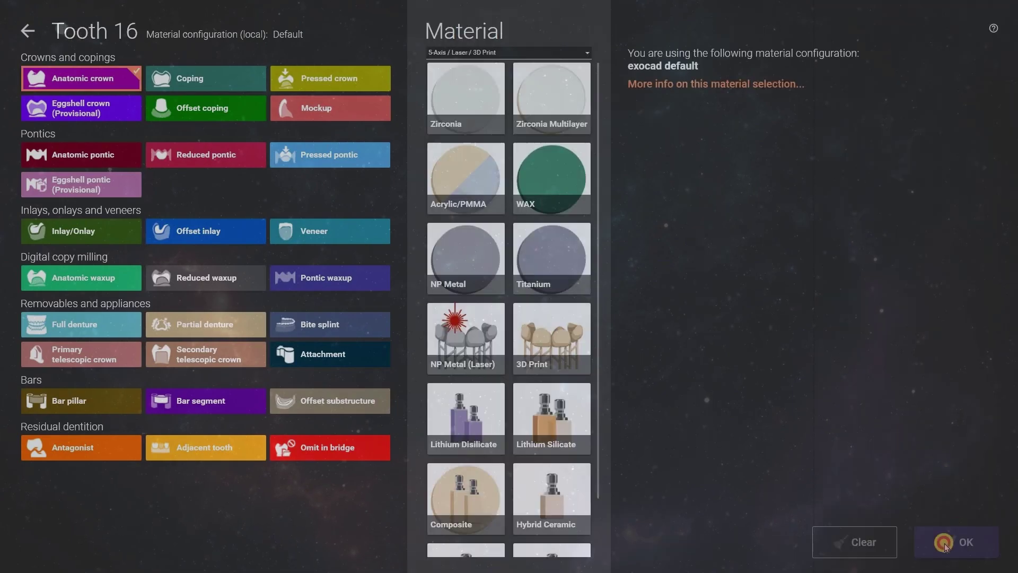
left_click(950, 543)
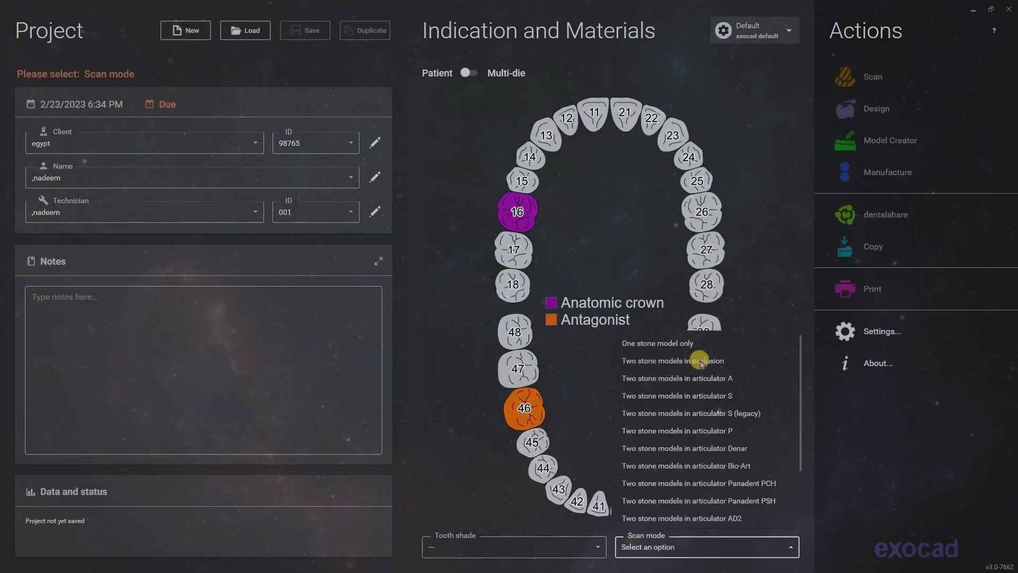
left_click(700, 360)
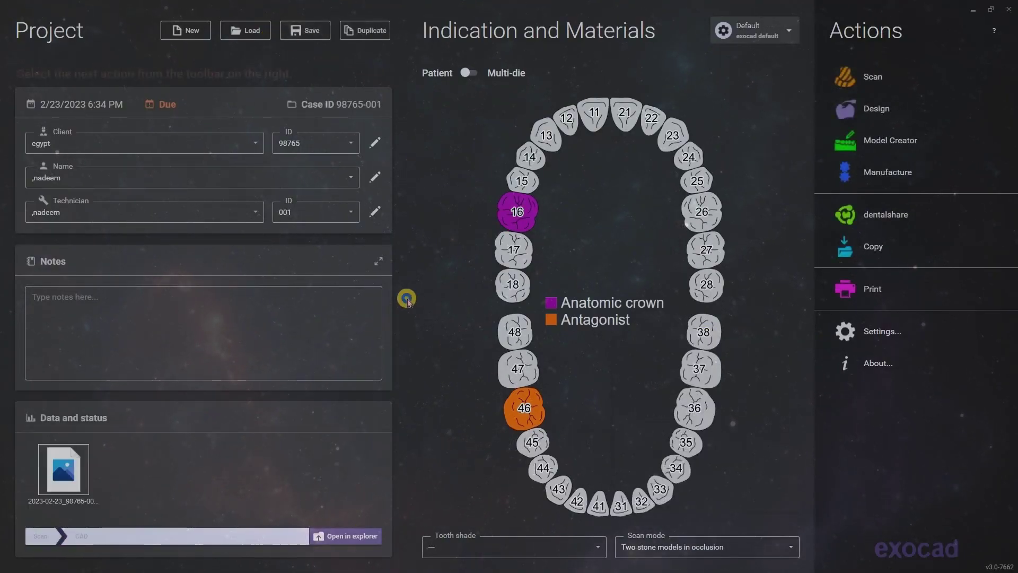